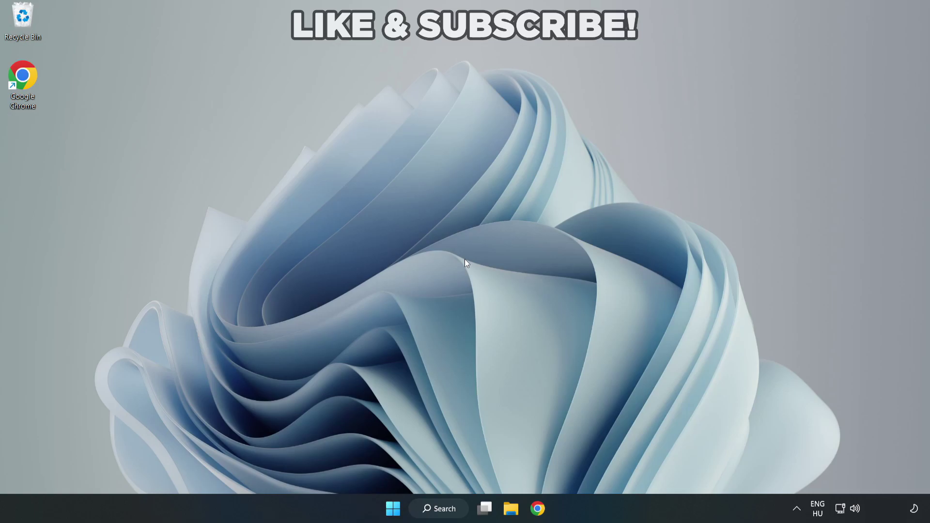
Search Windows for 'device manager'.
left_click(444, 514)
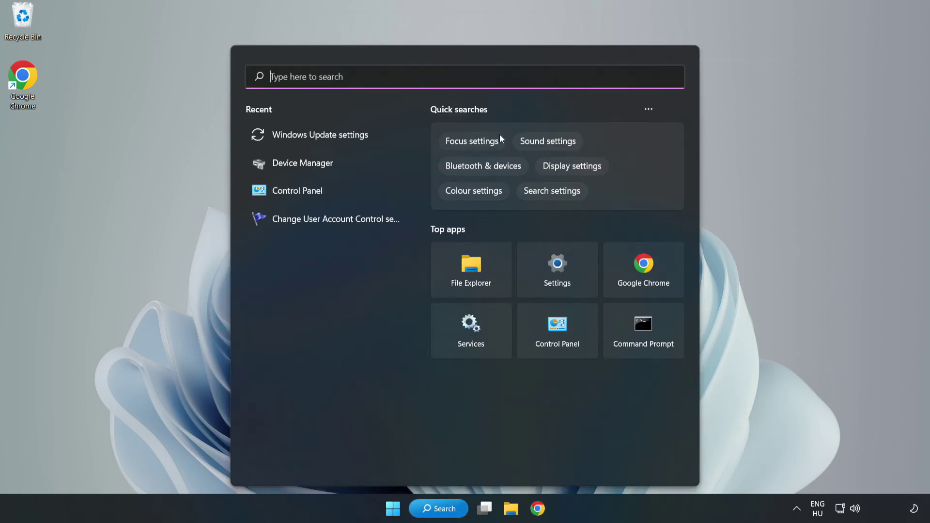
type("device m")
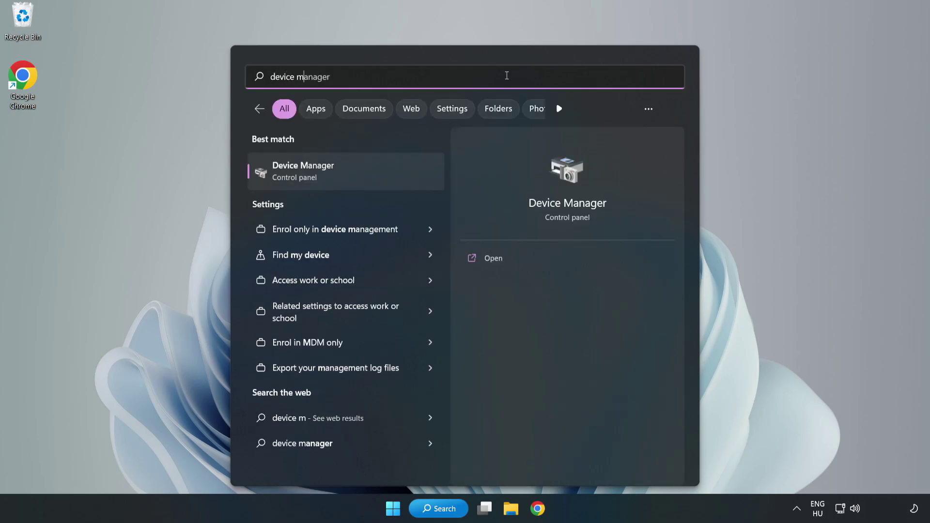
type("anager")
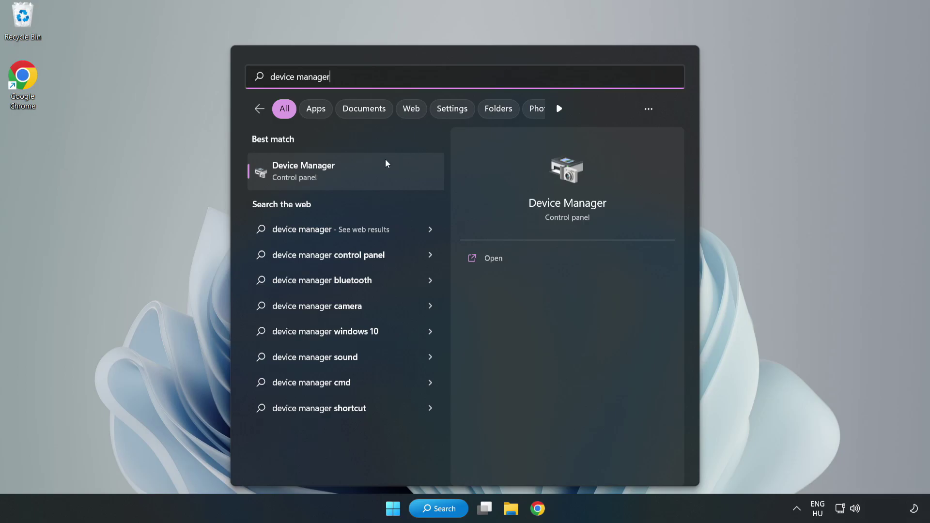
Open Device Manager, center its window, and expand Display adapters.
left_click(346, 179)
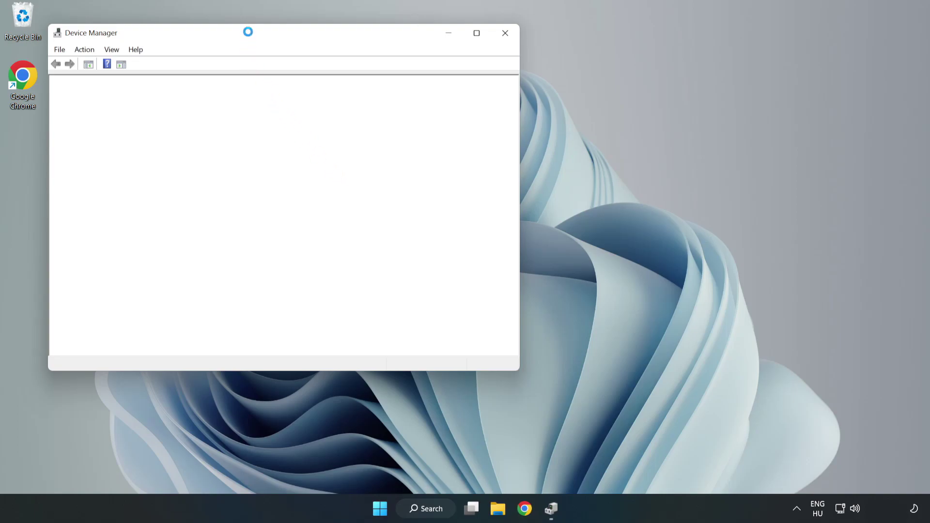
left_click_drag(249, 33, 416, 84)
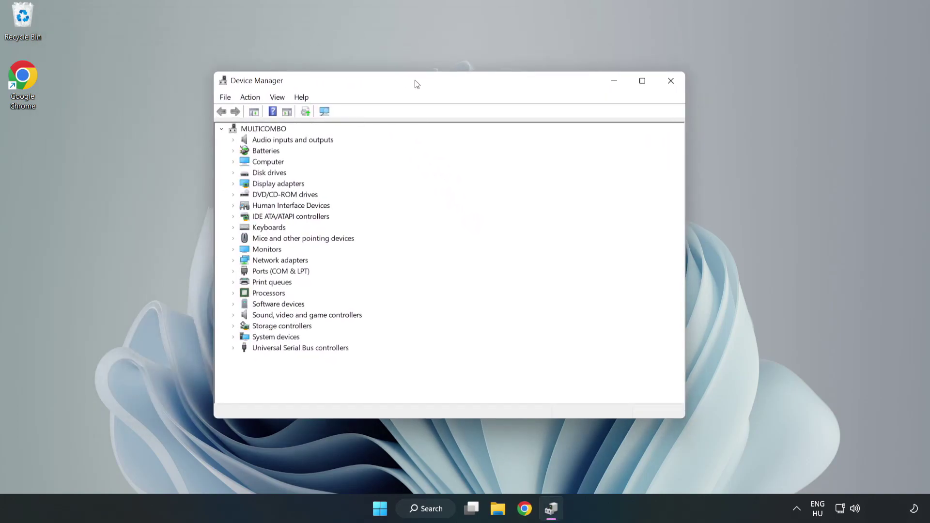
left_click(248, 185)
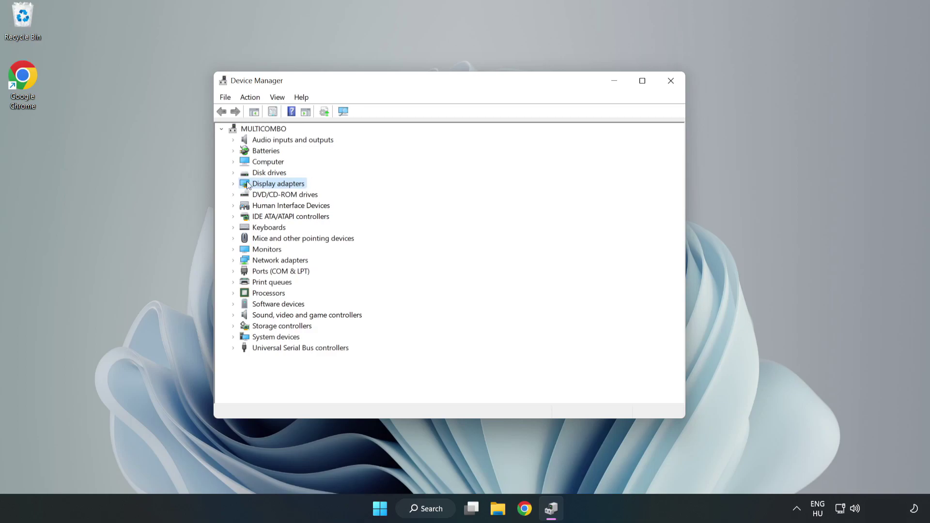
left_click(233, 184)
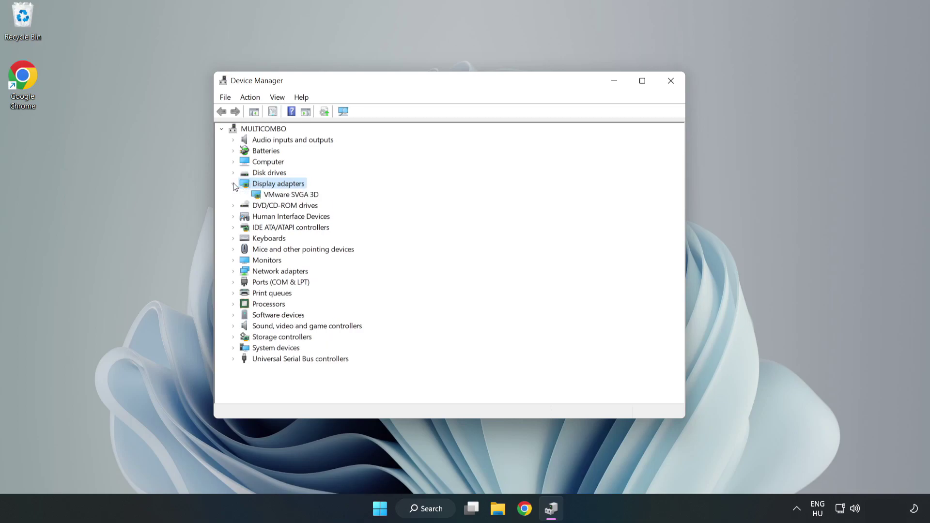
Search automatically for a VMware SVGA 3D driver update, which finds the best driver installed.
left_click(291, 195)
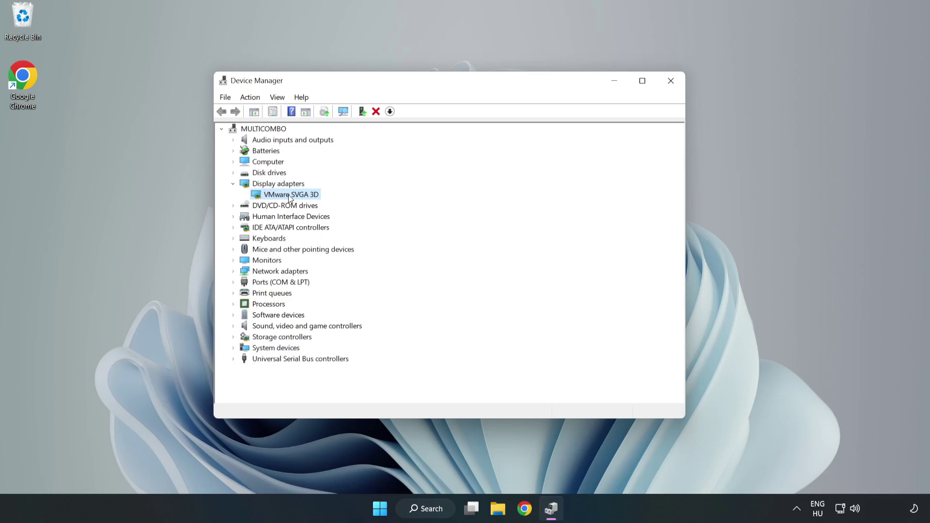
right_click(289, 196)
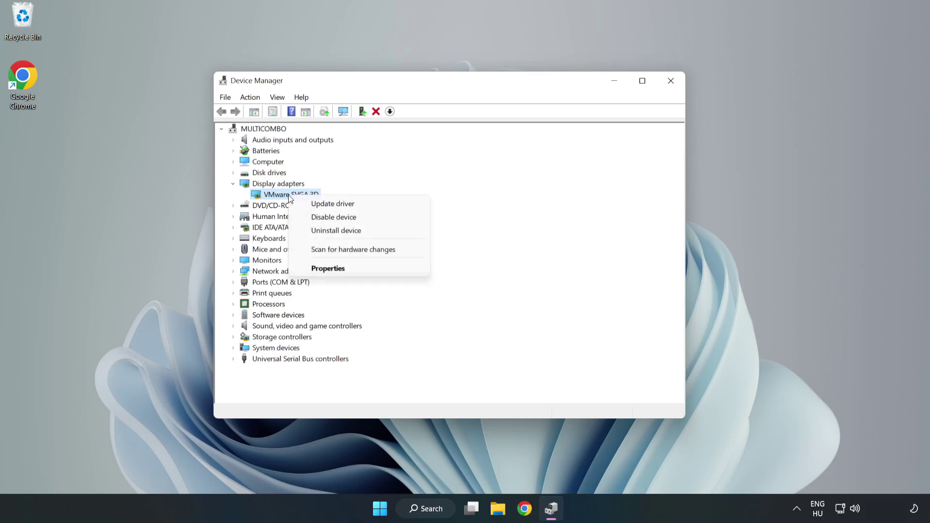
left_click(360, 207)
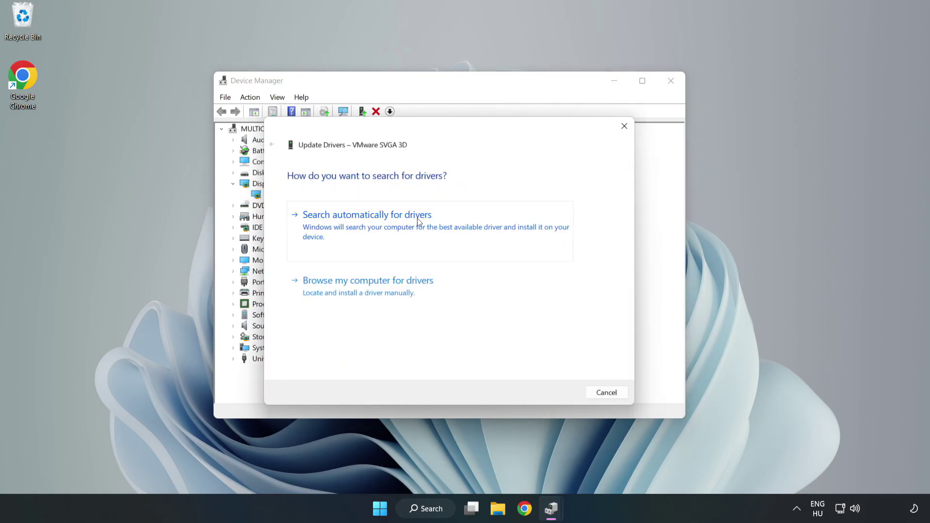
left_click(370, 226)
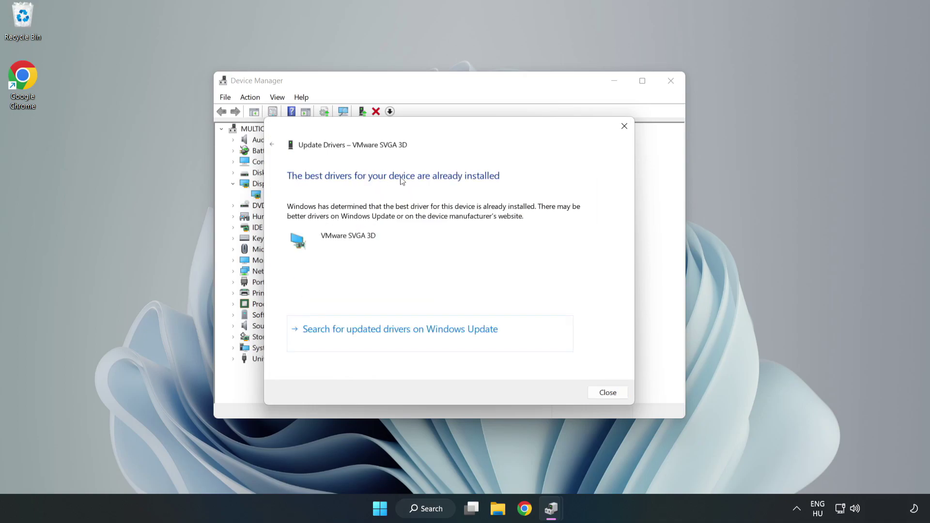
left_click(608, 394)
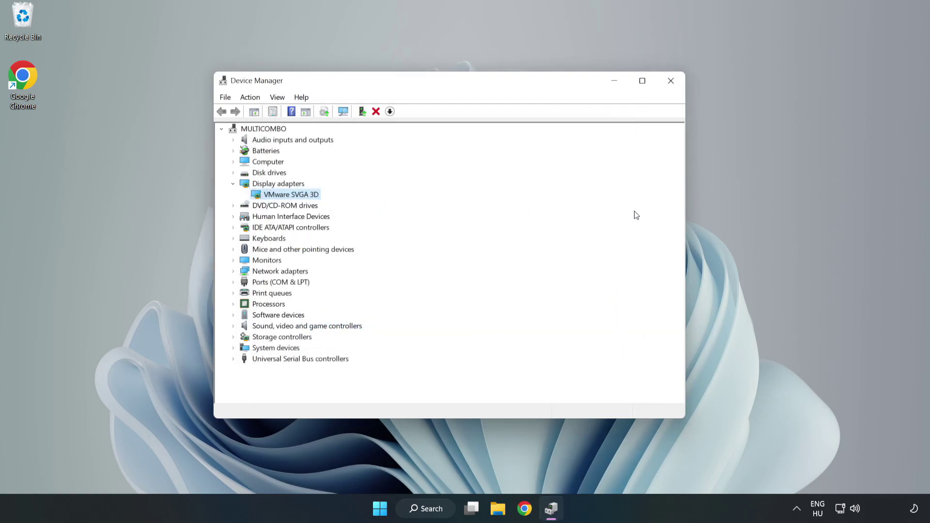
Close Device Manager and search Windows for 'updates'.
left_click(671, 83)
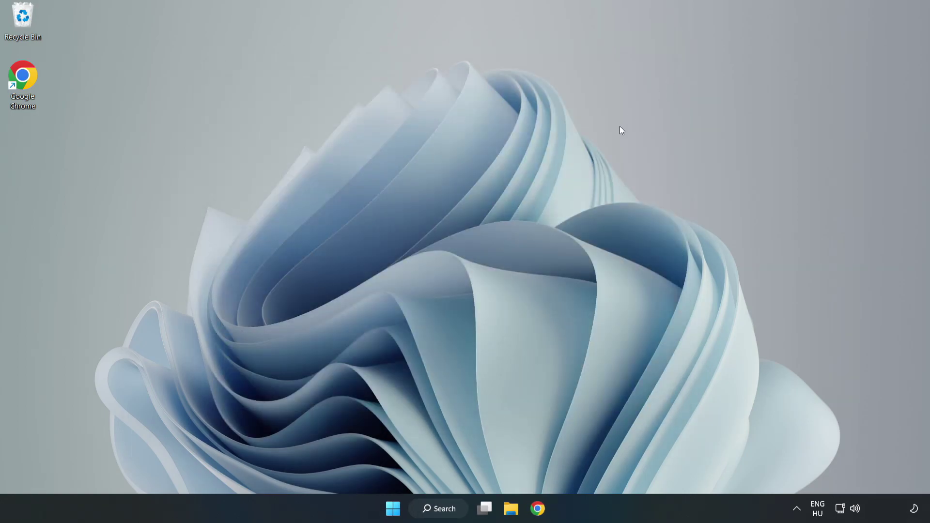
left_click(441, 509)
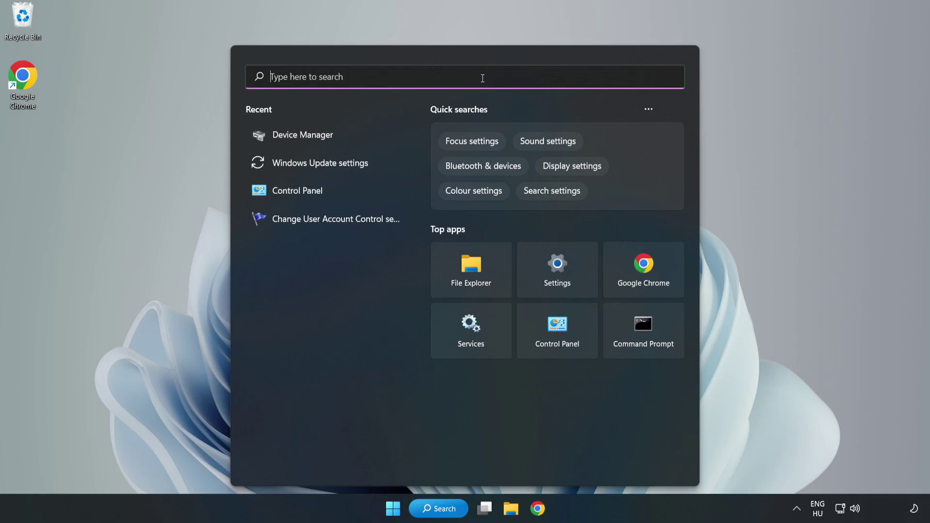
type("updates")
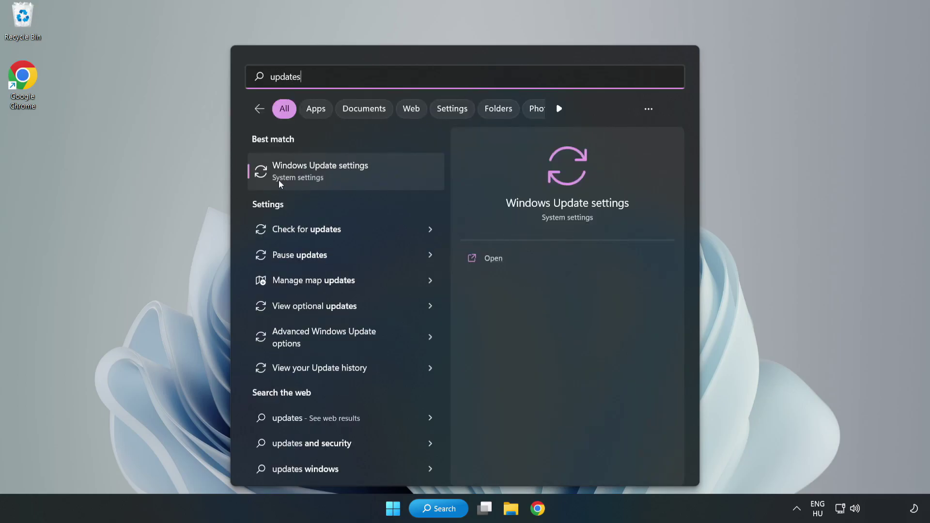
Open Windows Update settings maximized and run Check for updates.
left_click(332, 176)
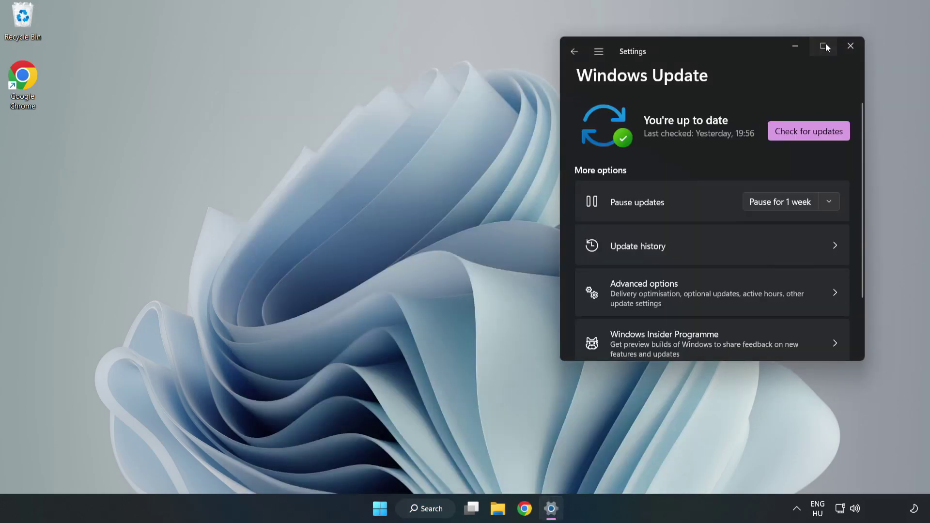
left_click(824, 43)
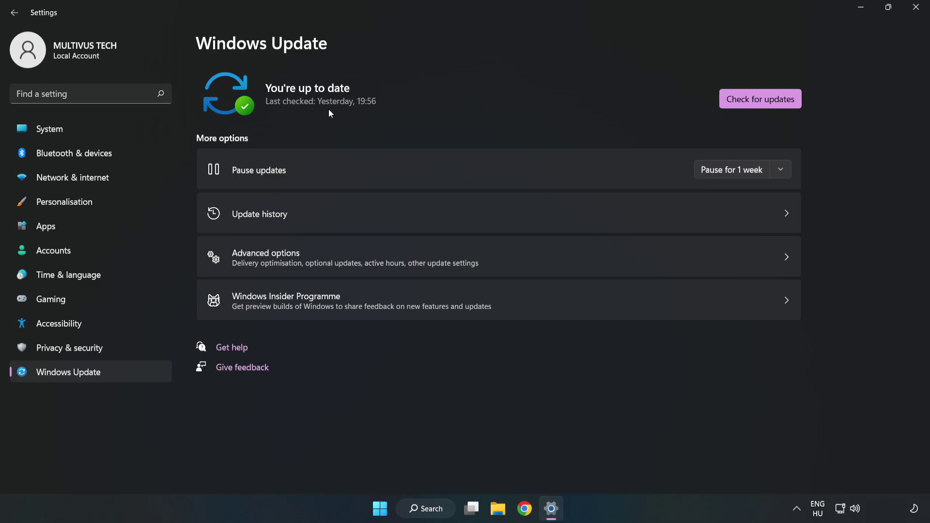
left_click(763, 101)
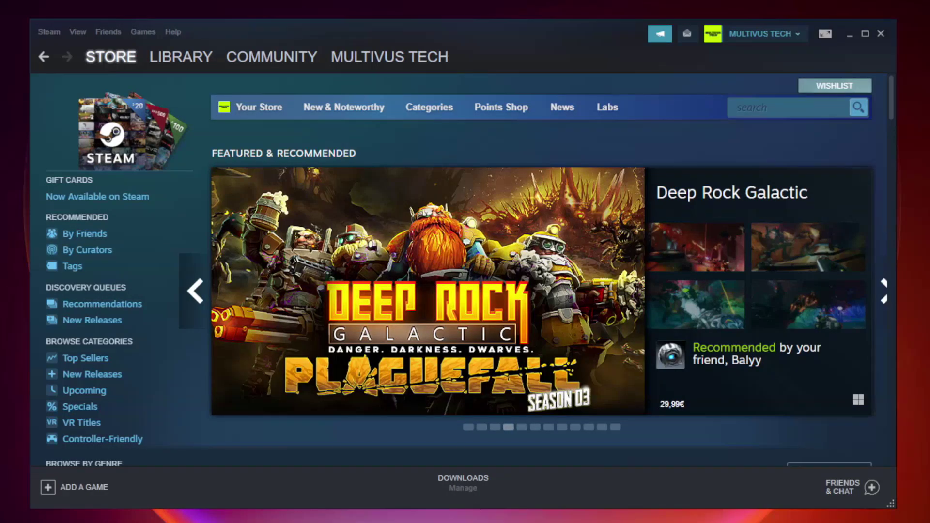
From the Steam library, verify Unturned's local game files until all 9192 validate.
mouse_move(203, 59)
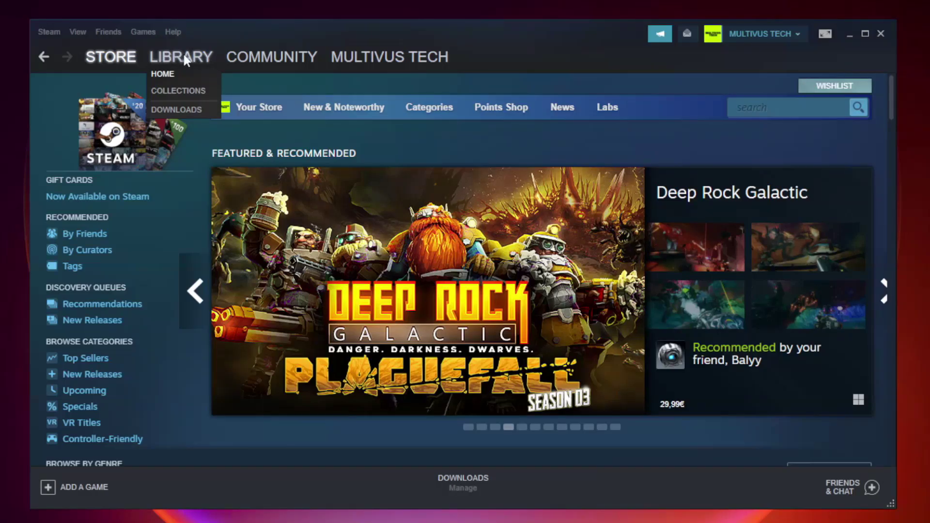
left_click(188, 62)
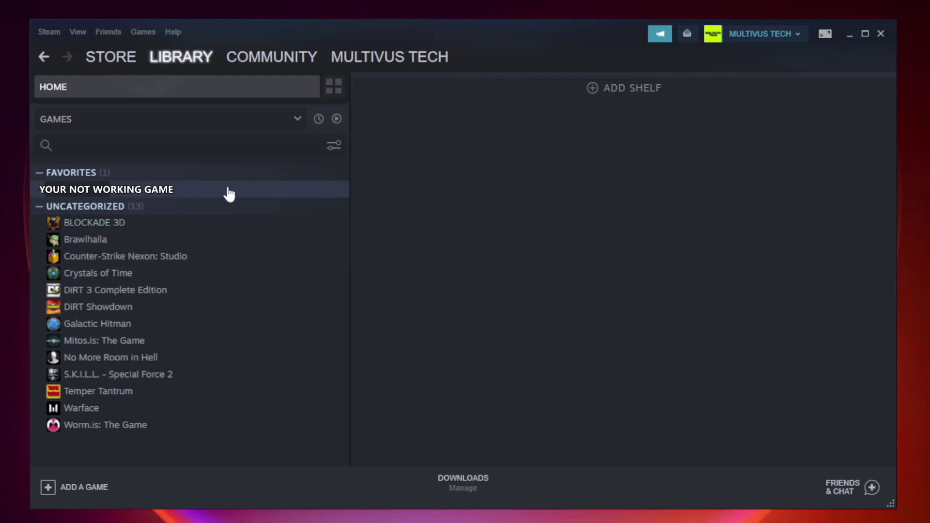
right_click(201, 194)
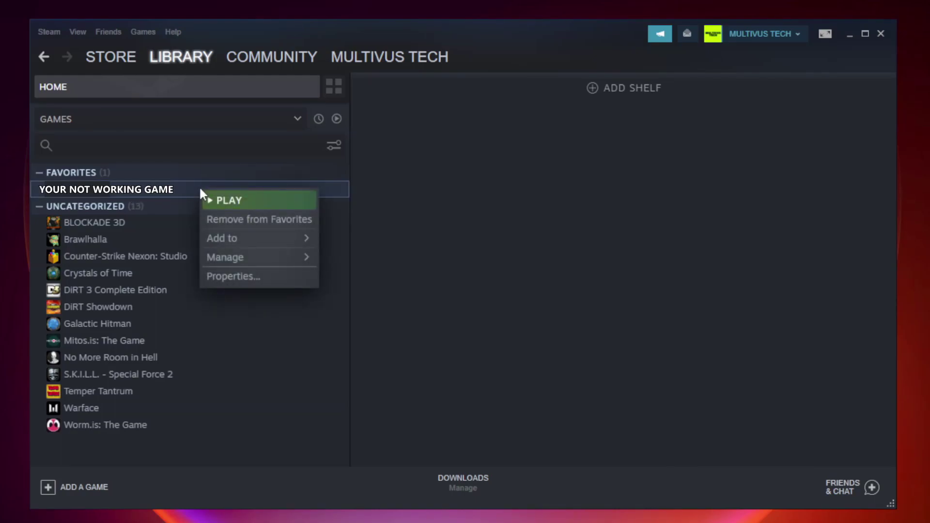
left_click(256, 276)
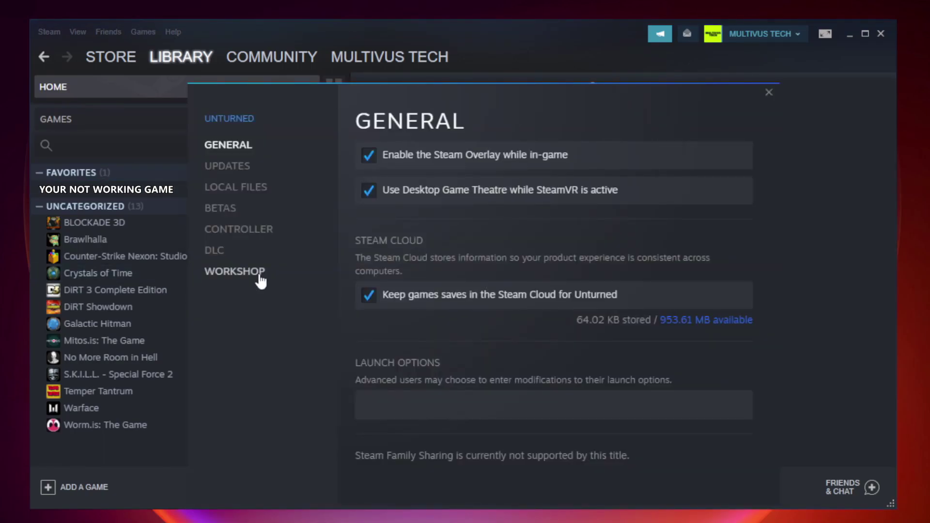
left_click(247, 195)
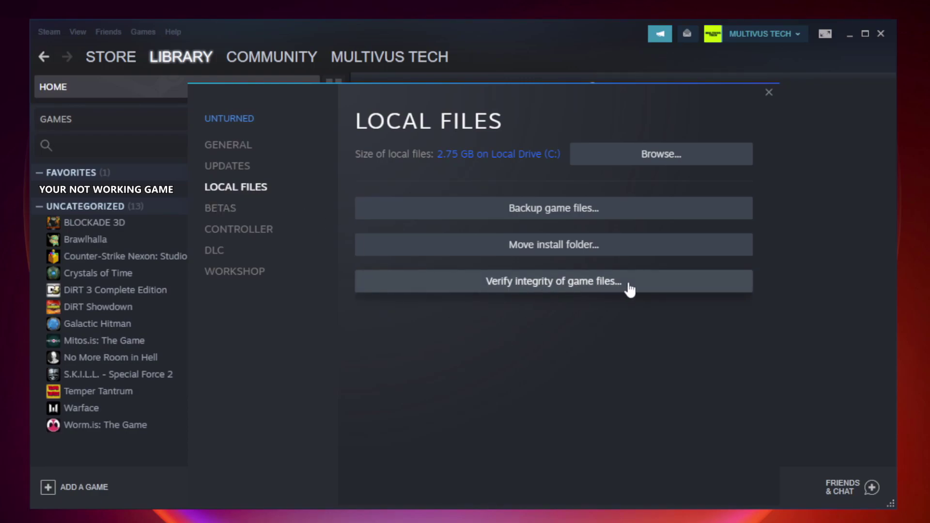
left_click(562, 285)
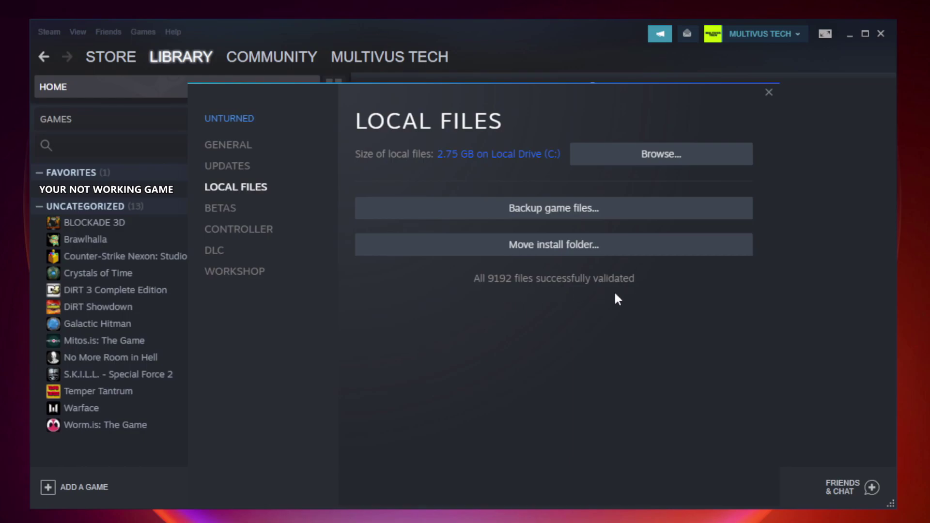
Browse to the game's install folder and right-click the YOUR NOT WORKING GAME shortcut.
left_click(665, 166)
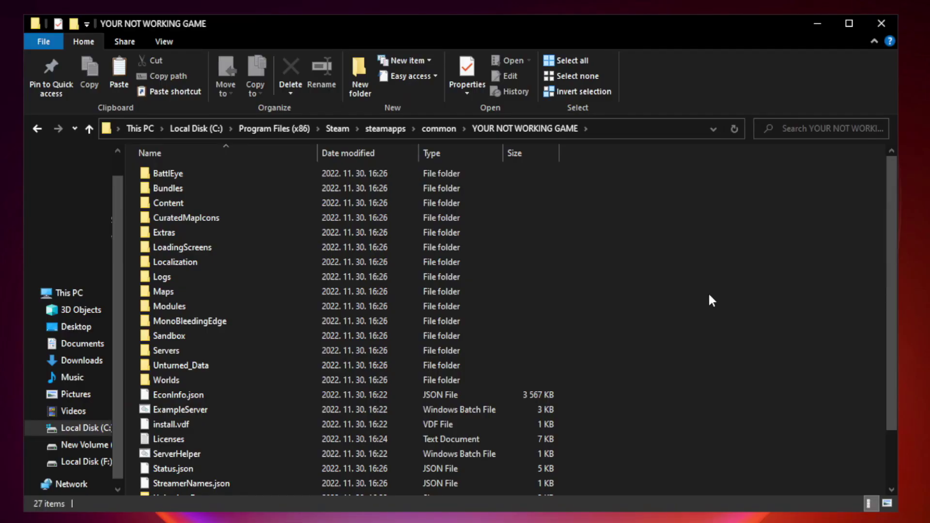
left_click_drag(892, 253, 893, 333)
left_click(369, 487)
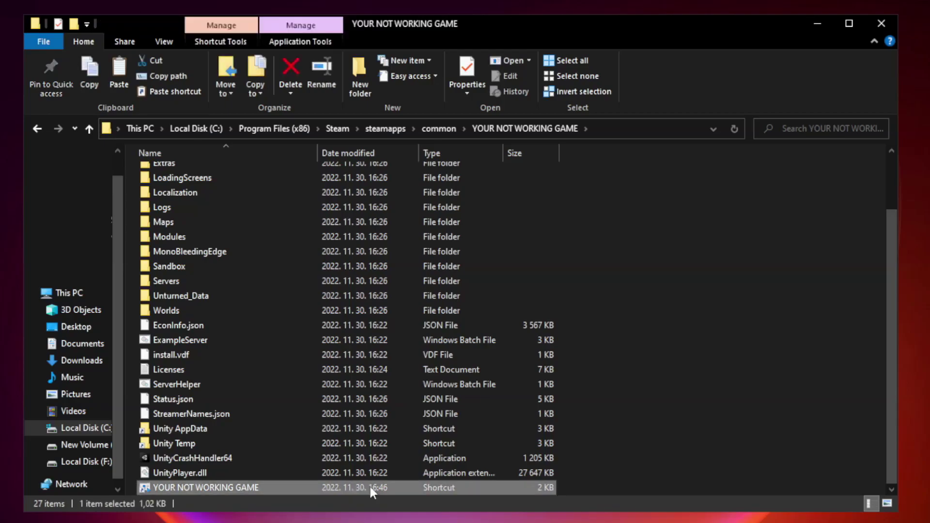
right_click(315, 487)
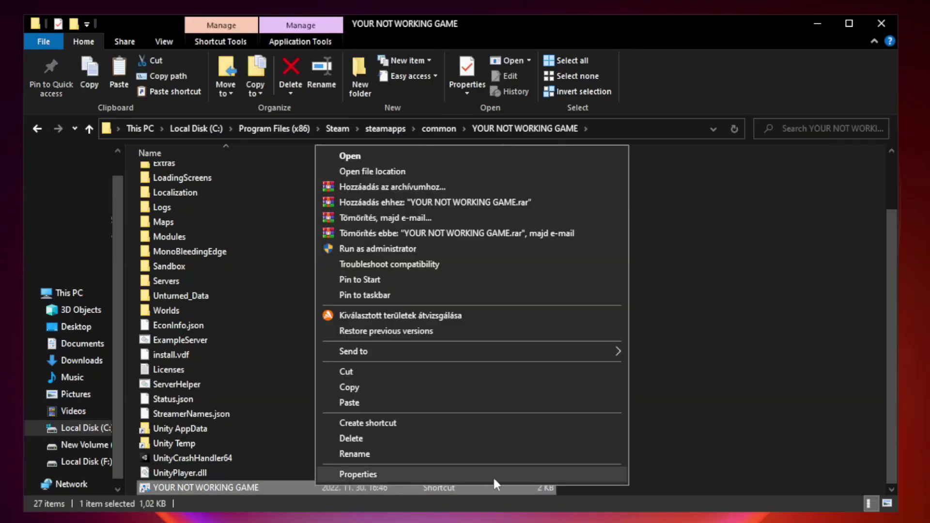
Set the shortcut to Windows 8 compatibility, fullscreen optimizations off, run as administrator, and apply.
left_click(468, 474)
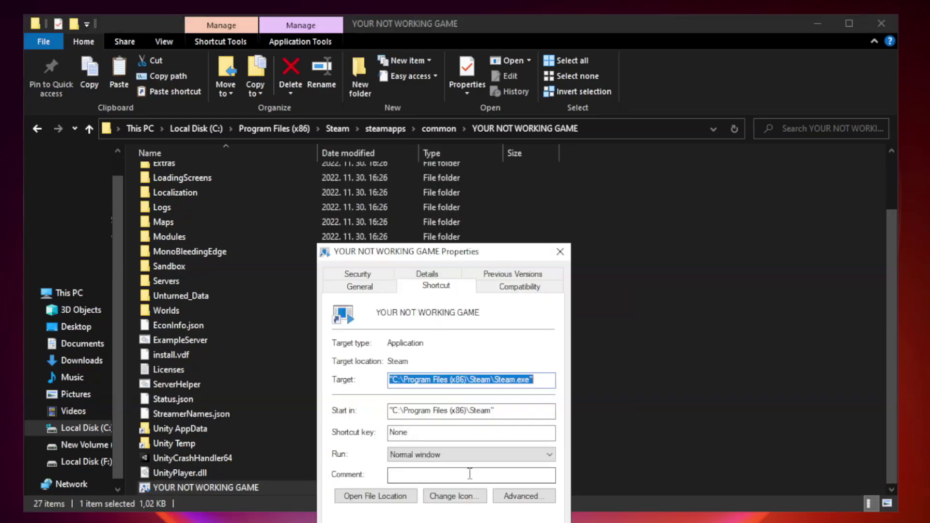
left_click_drag(462, 257, 462, 110)
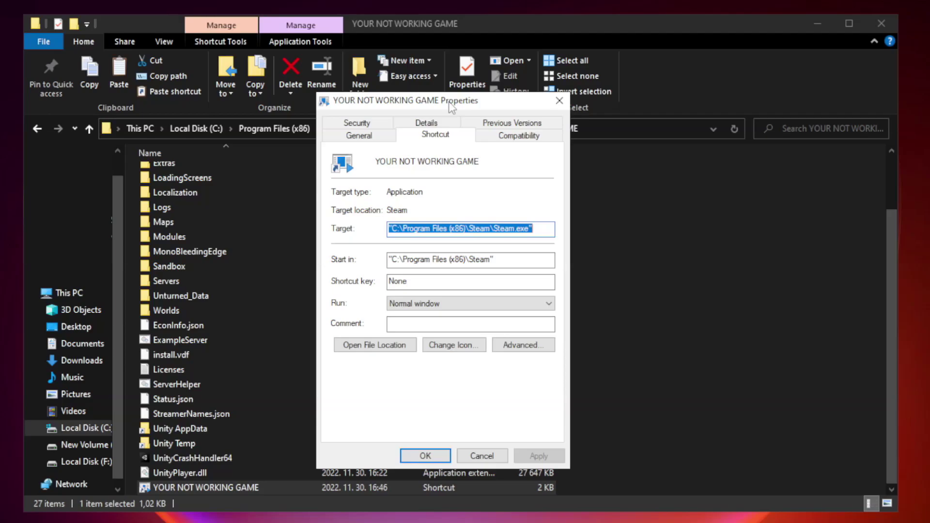
left_click(517, 138)
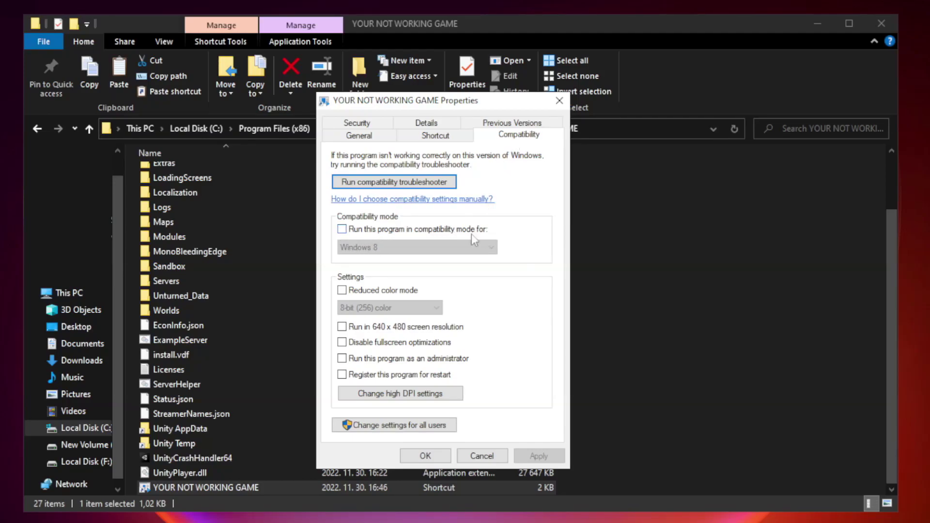
left_click(372, 230)
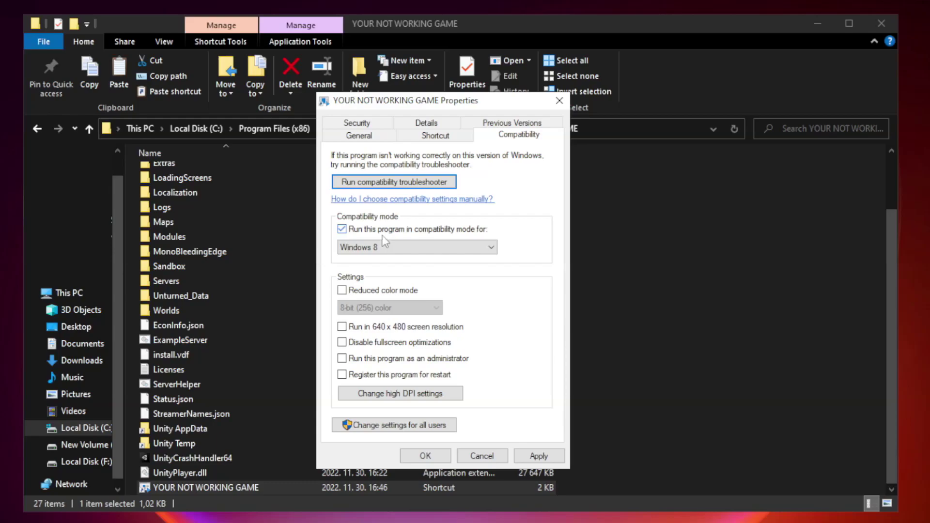
left_click(412, 248)
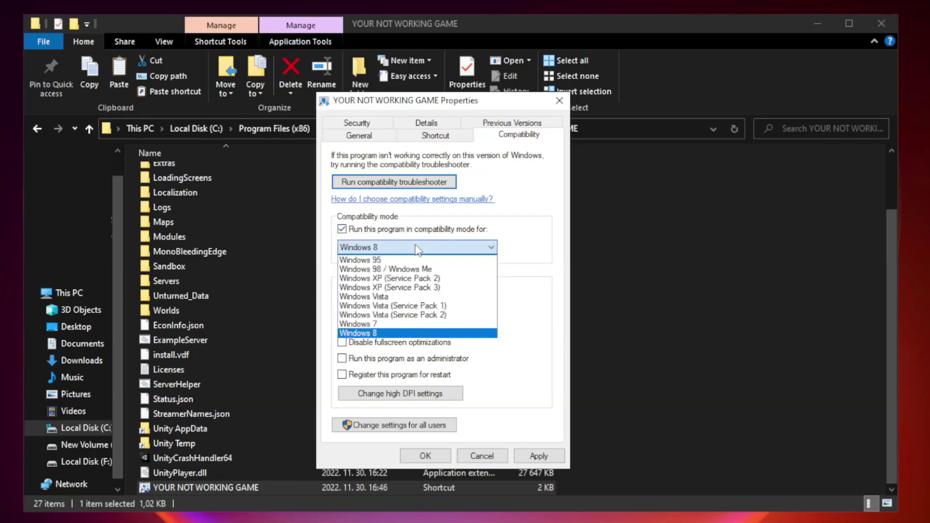
left_click(394, 333)
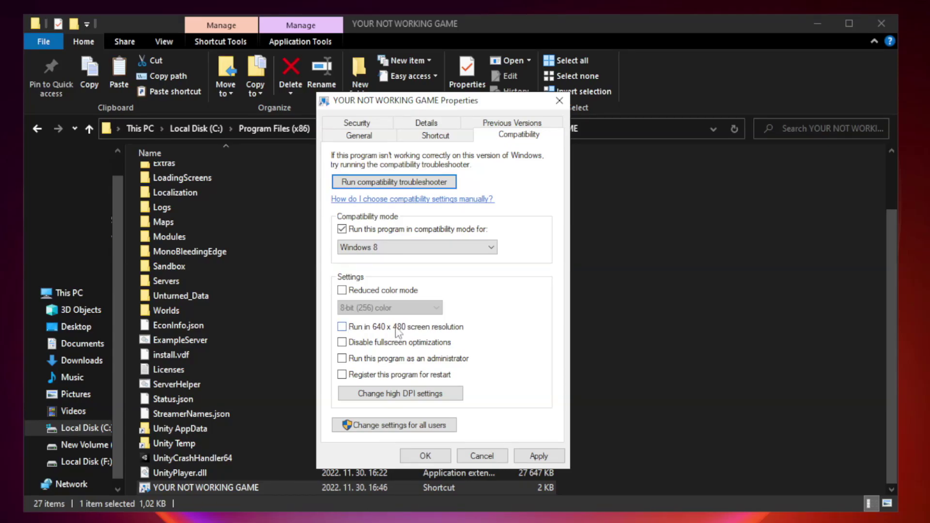
left_click(364, 348)
left_click(366, 360)
left_click(538, 456)
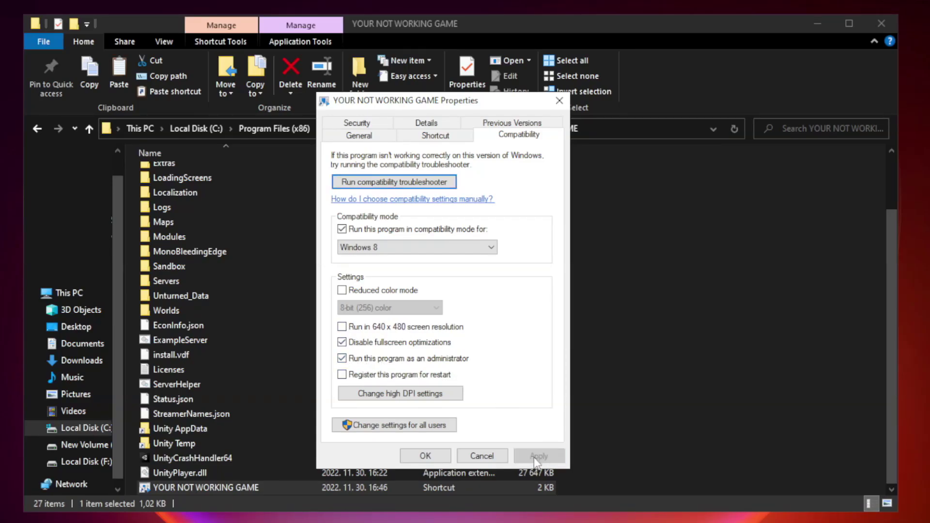
left_click(425, 456)
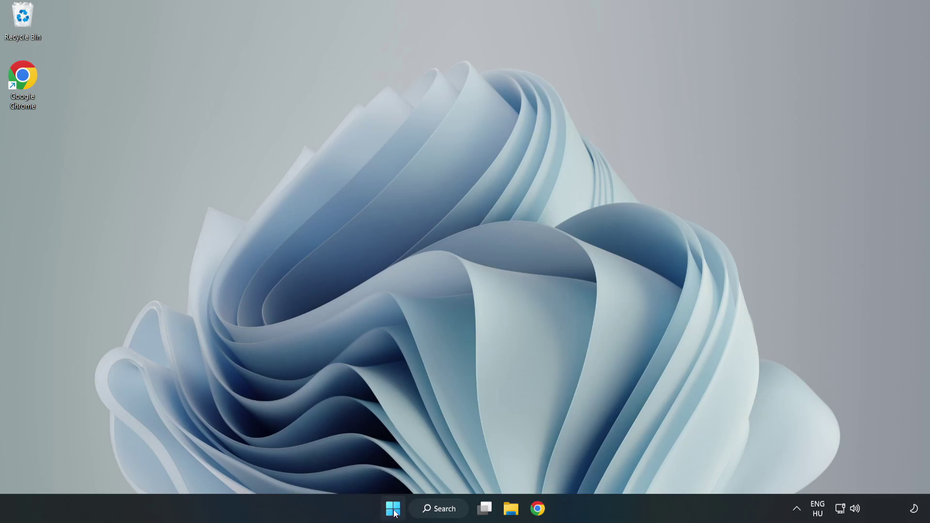
Open Task Manager from the Start right-click menu and show its Startup apps.
right_click(395, 511)
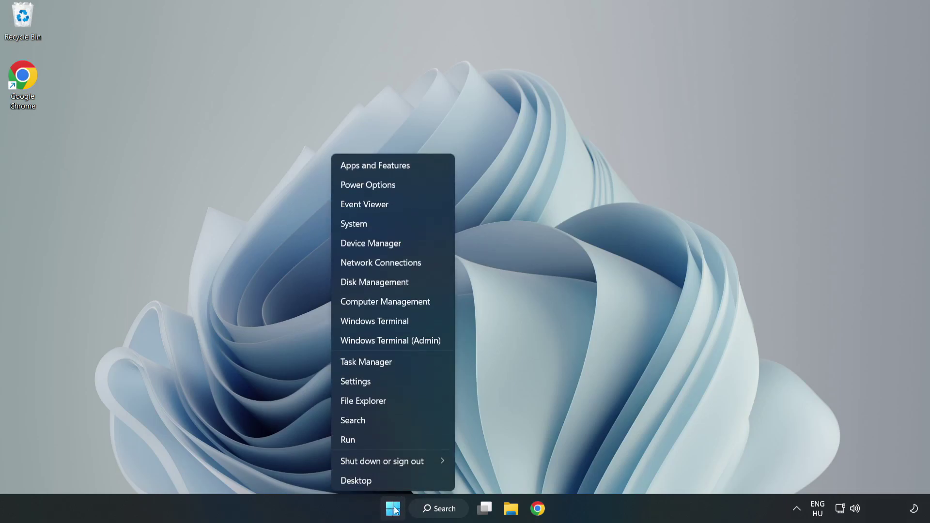
left_click(391, 362)
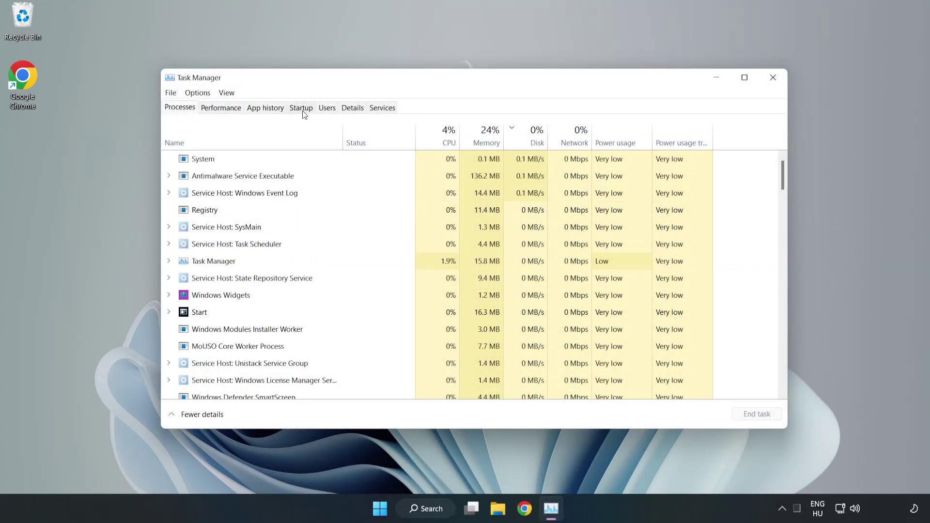
left_click(303, 110)
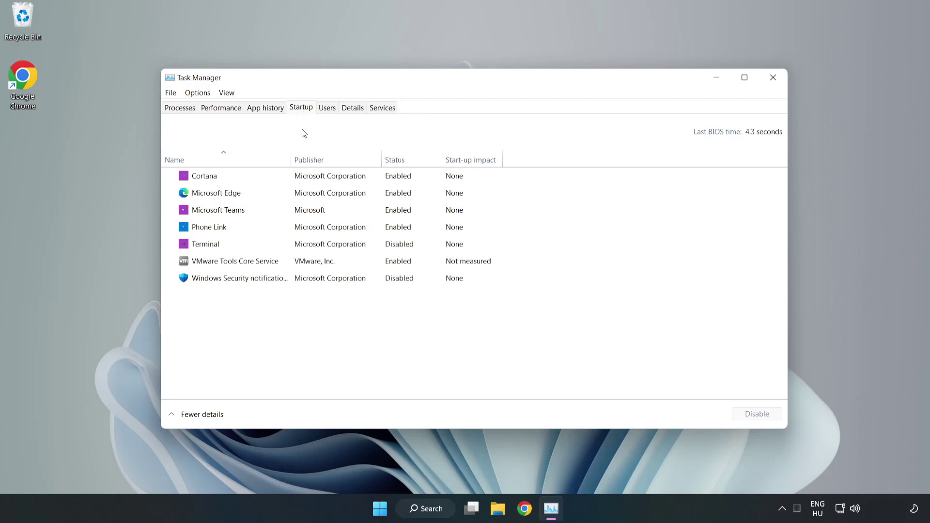
Disable Cortana, Microsoft Edge, Microsoft Teams and Phone Link as startup apps.
left_click(752, 414)
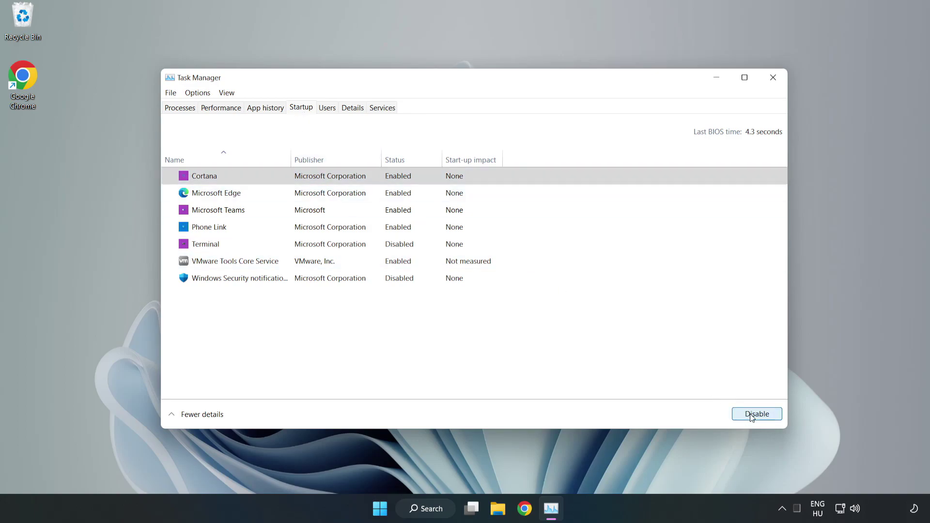
left_click(402, 191)
left_click(756, 415)
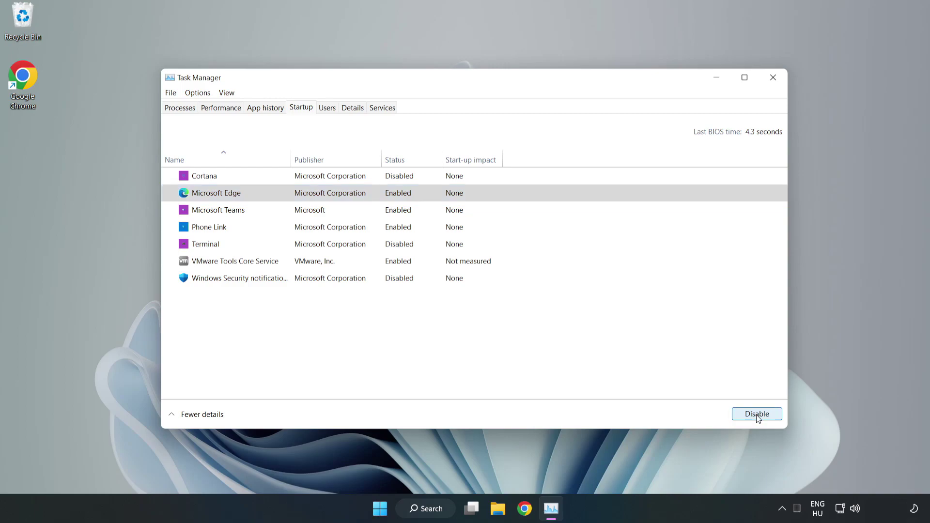
left_click(329, 213)
left_click(754, 415)
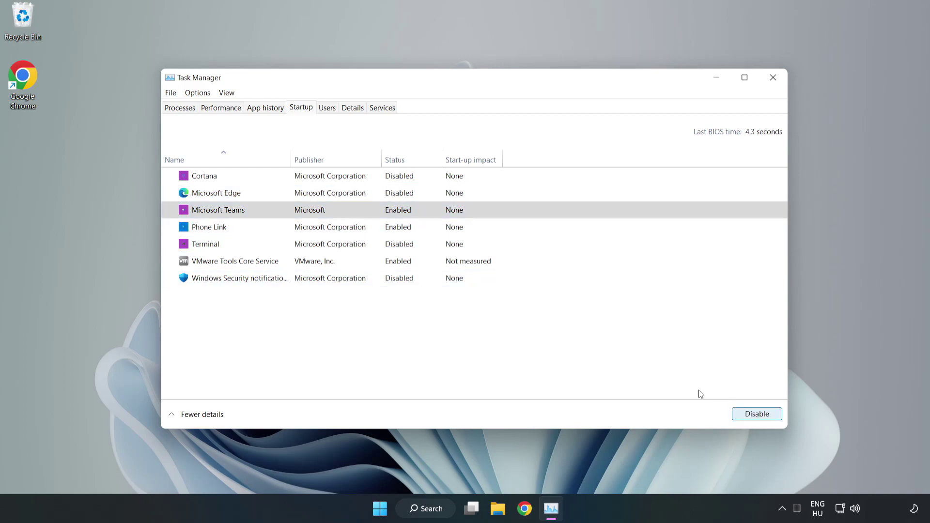
left_click(312, 231)
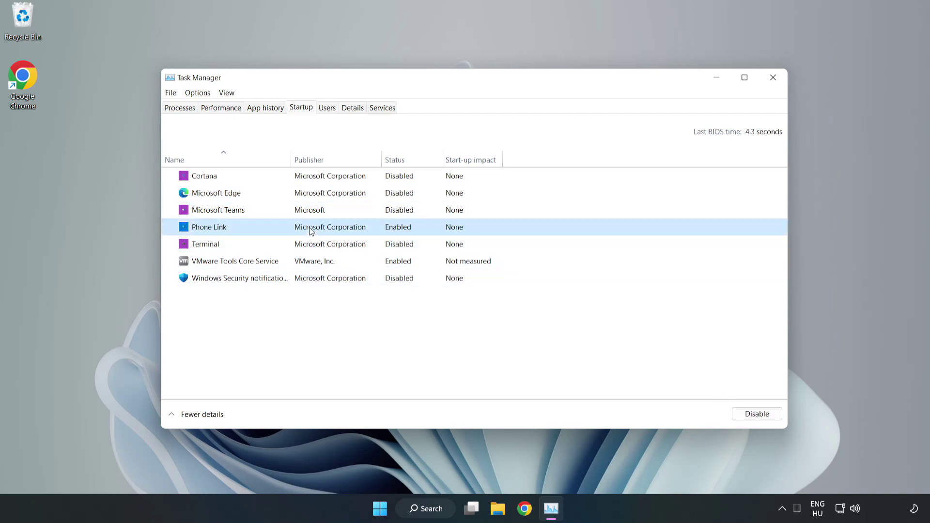
left_click(774, 419)
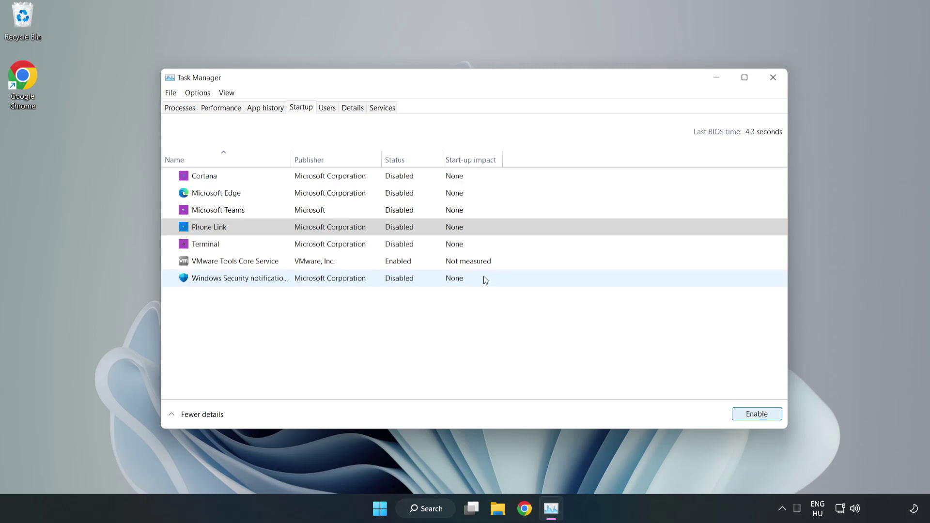
Close Task Manager and launch Windows Security by searching 'security'.
left_click(772, 78)
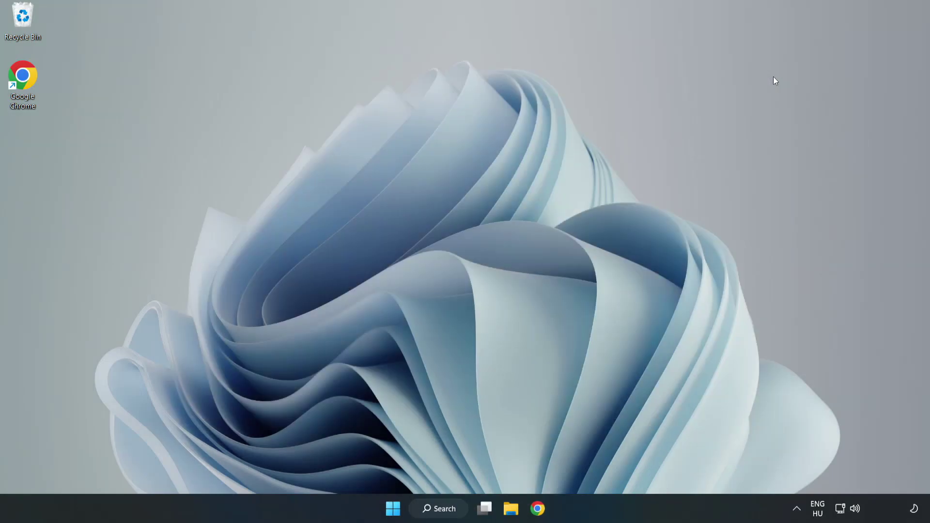
left_click(442, 511)
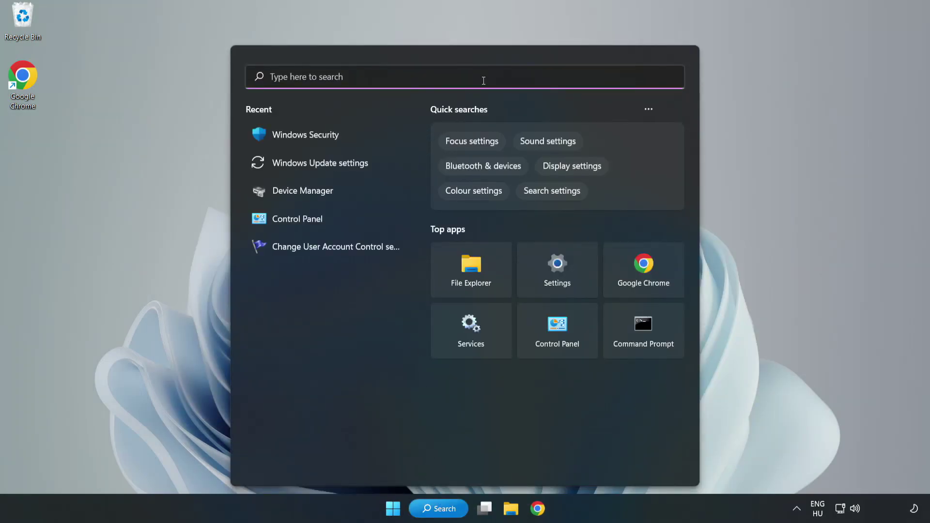
type("sec")
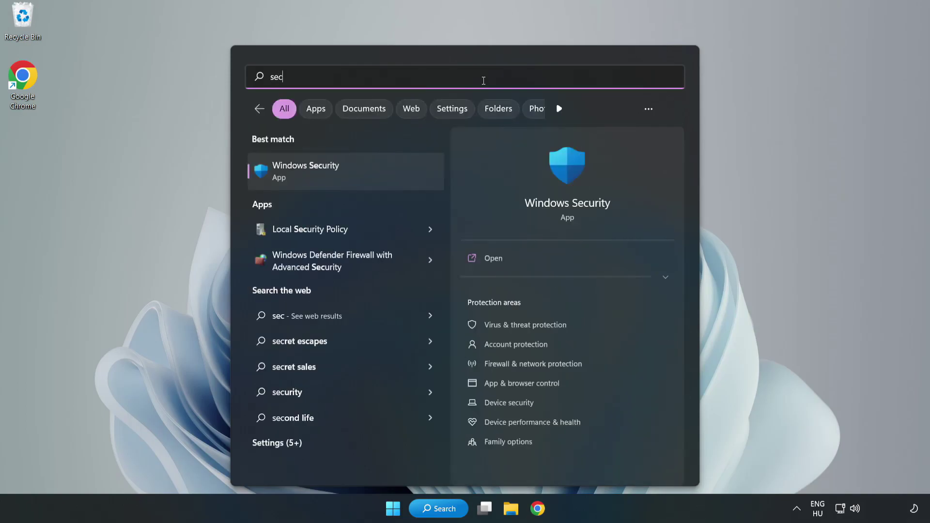
type("urity")
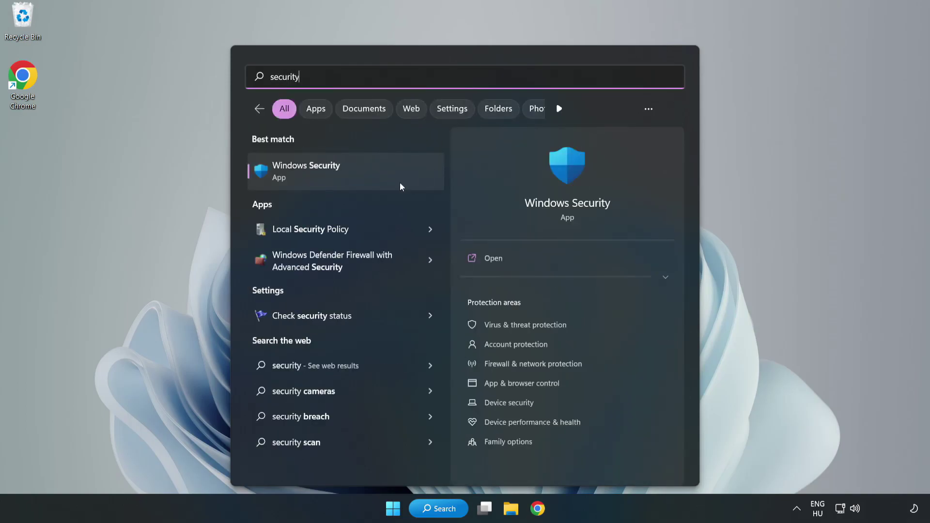
left_click(338, 180)
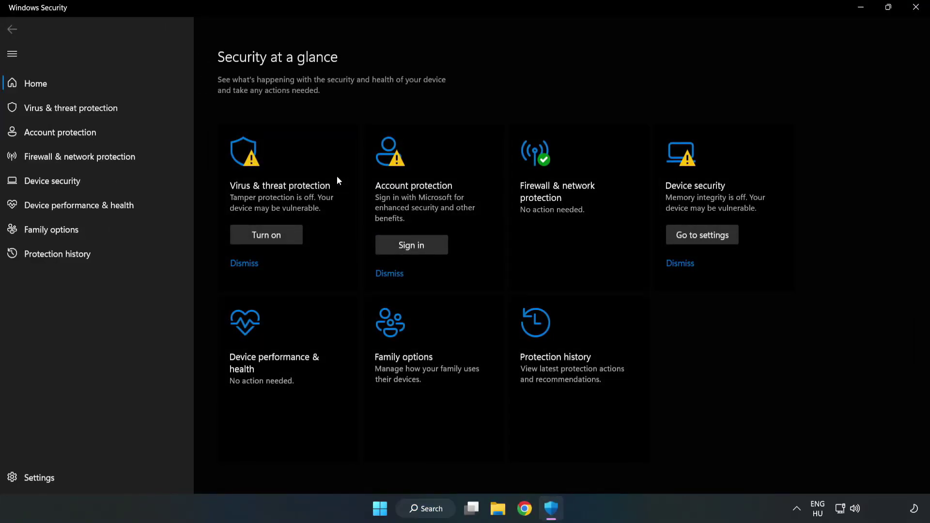
Open Virus & threat protection's Manage settings and scroll down to Exclusions.
left_click(60, 112)
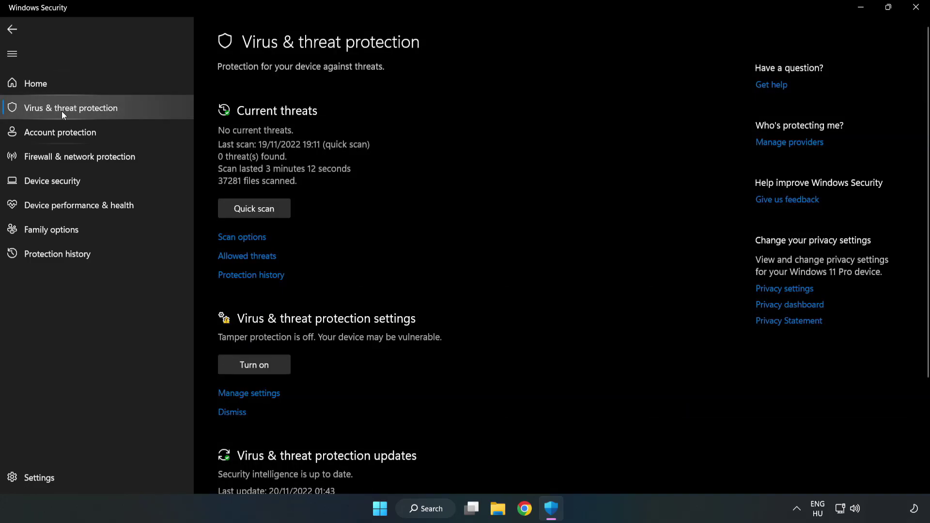
scroll(484, 190, "down", 2)
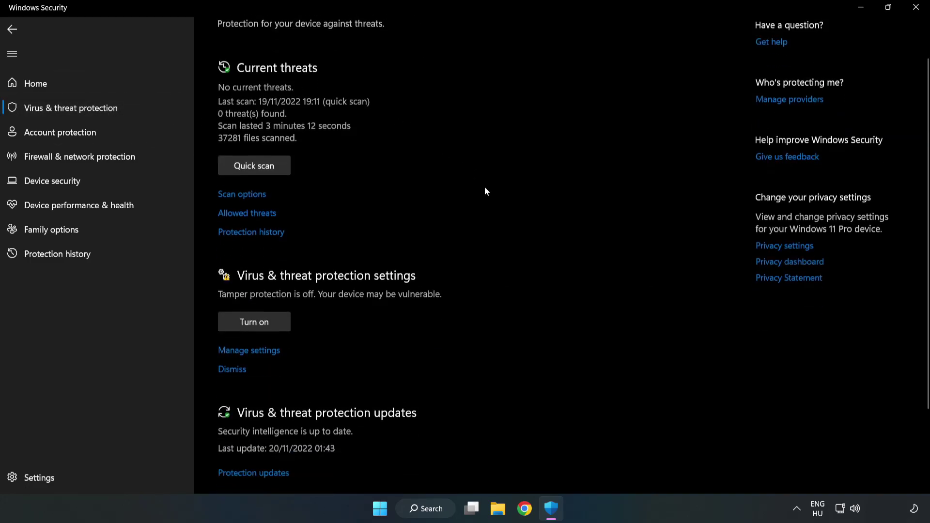
scroll(485, 191, "down", 2)
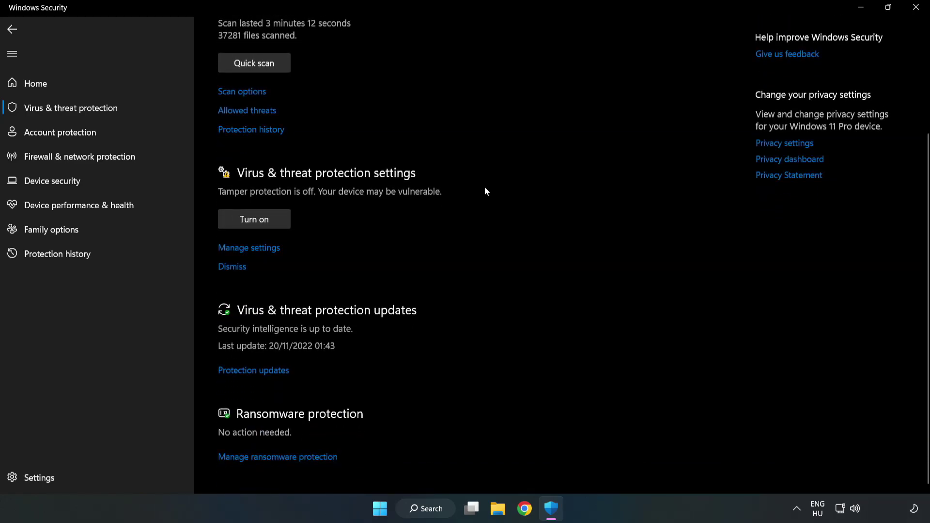
left_click(242, 248)
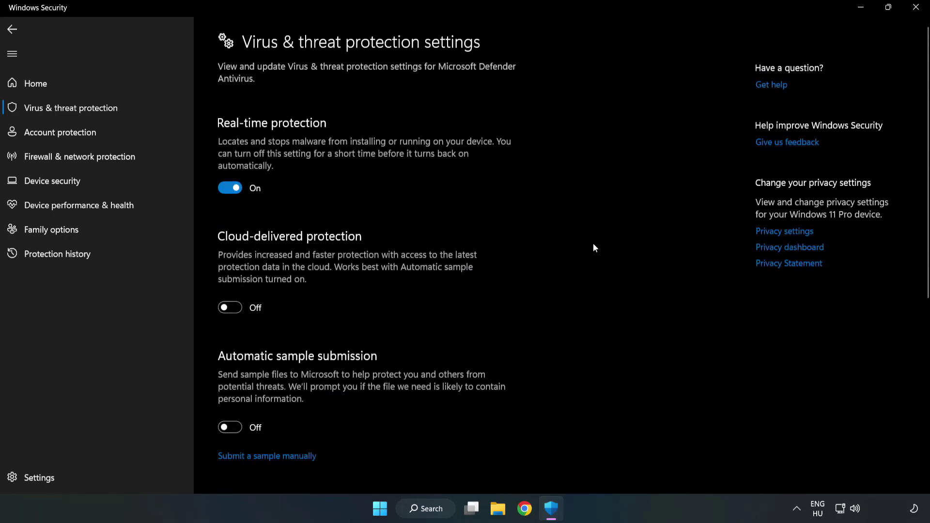
scroll(595, 248, "down", 7)
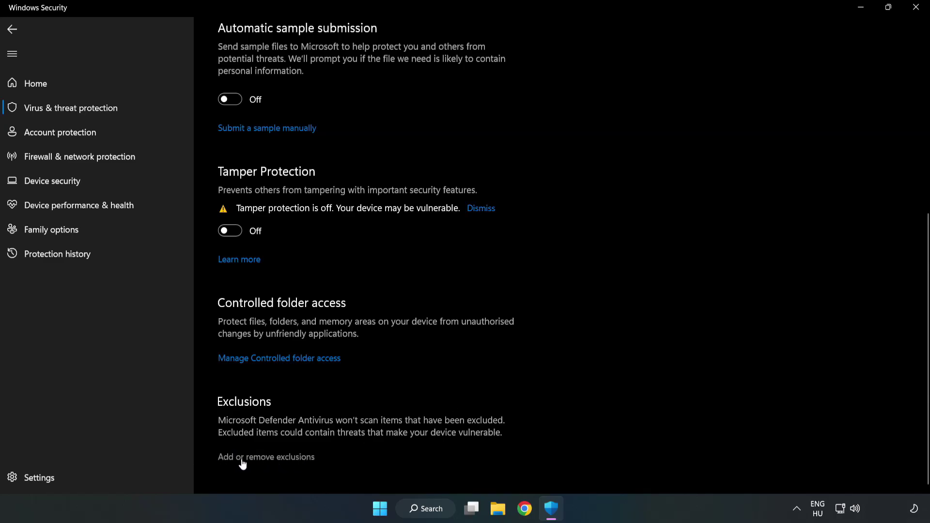
Choose to add a File exclusion from the Exclusions page.
left_click(283, 460)
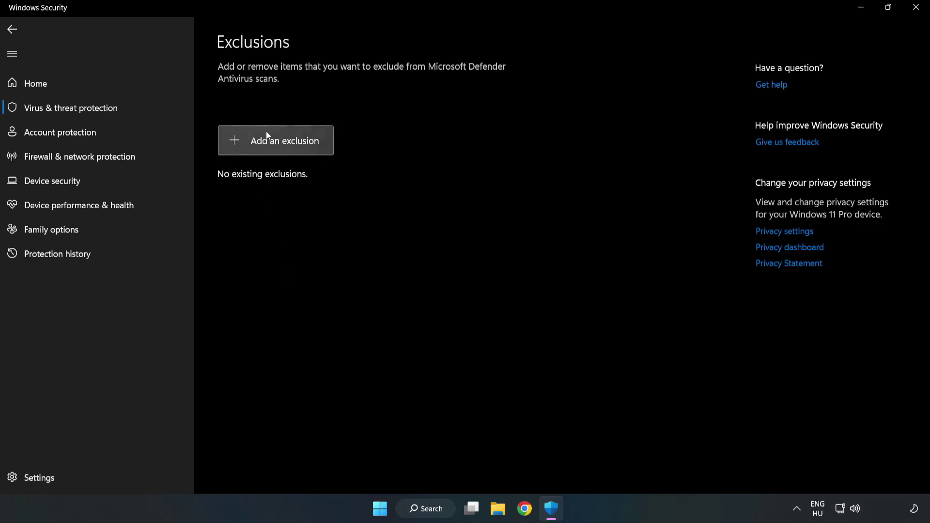
left_click(284, 146)
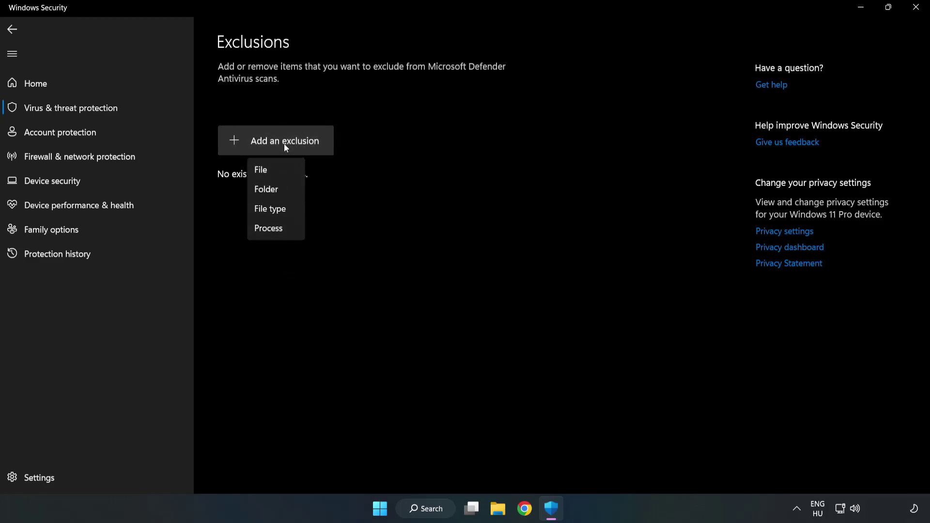
left_click(265, 172)
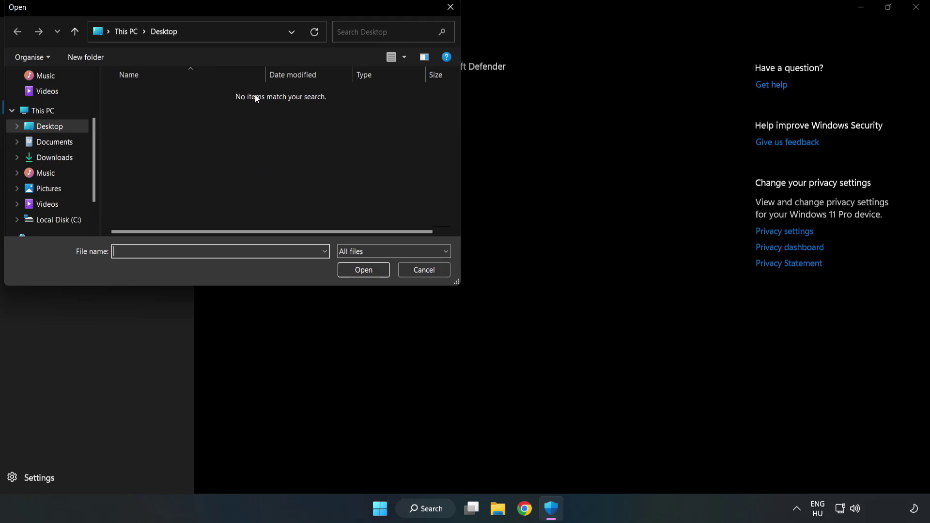
Pick the shortcut in C:\Program Files (x86)\NOT WORKING APP as the excluded file.
left_click_drag(248, 8, 428, 103)
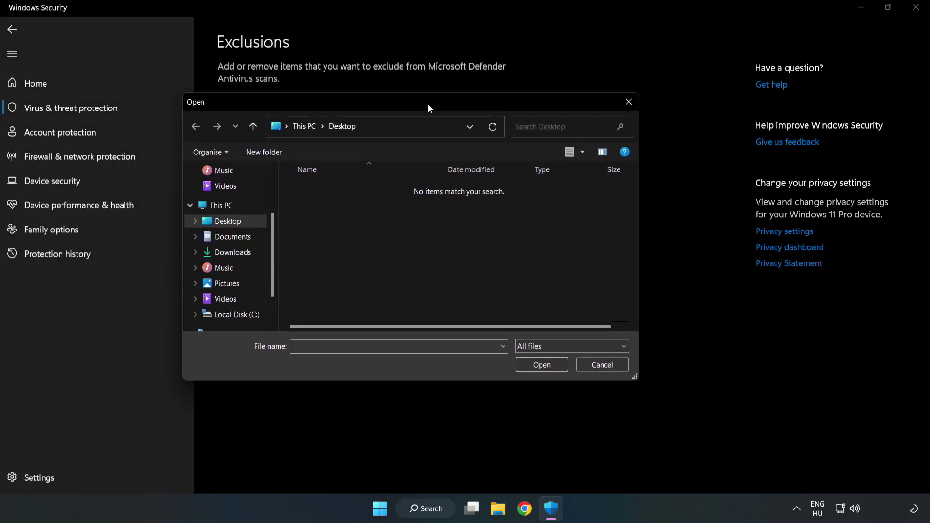
left_click(238, 315)
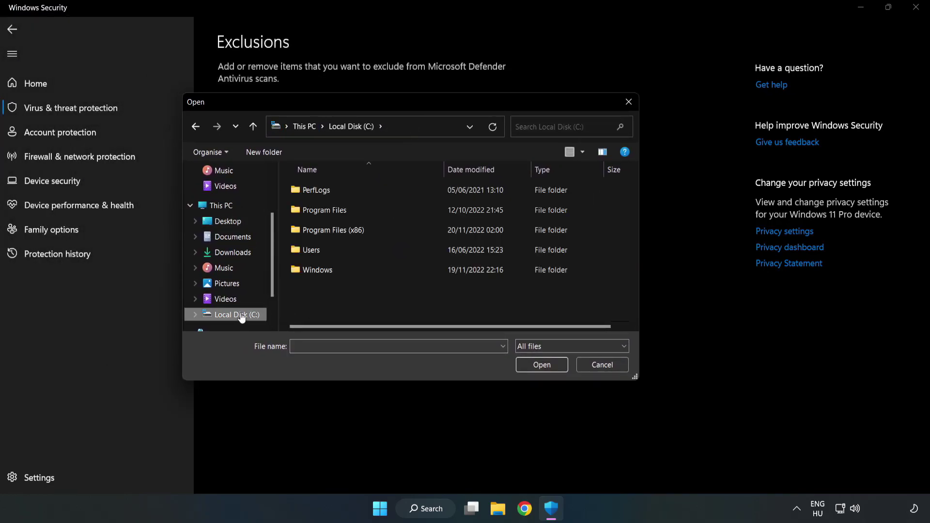
double_click(365, 231)
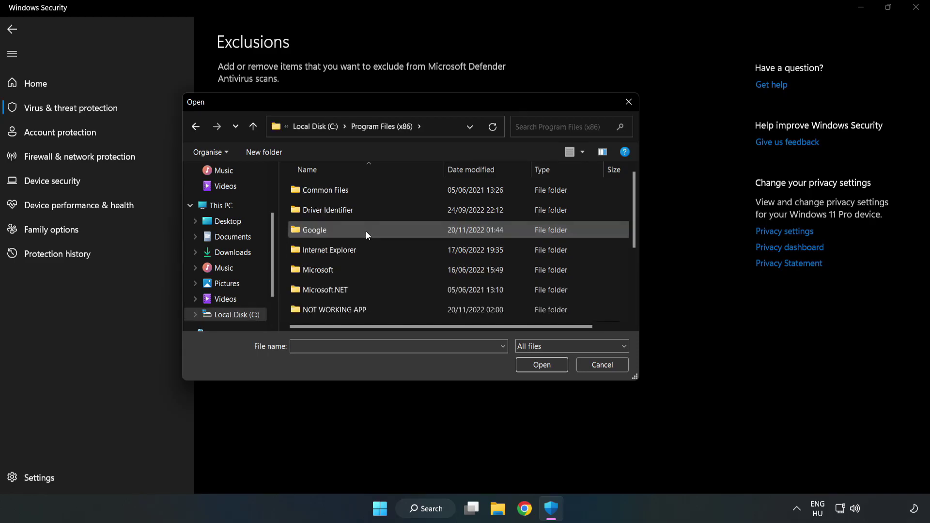
double_click(365, 308)
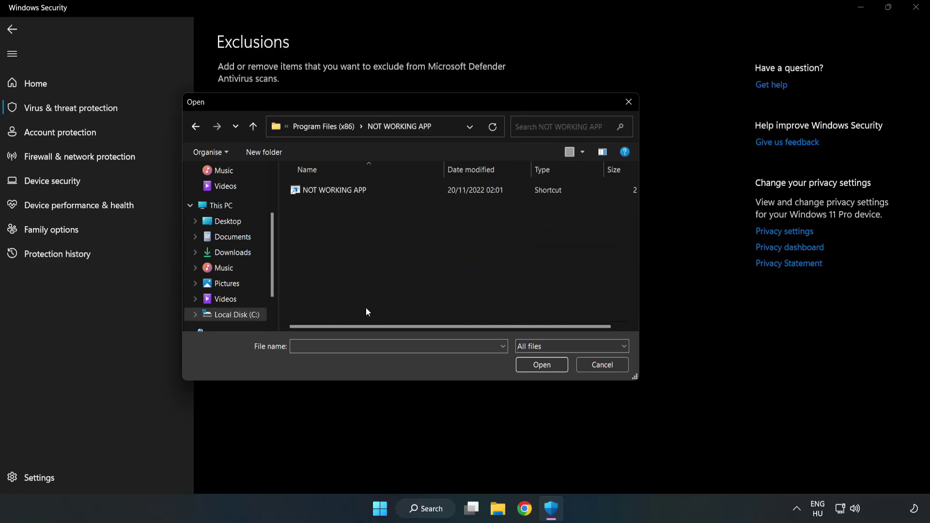
left_click(326, 189)
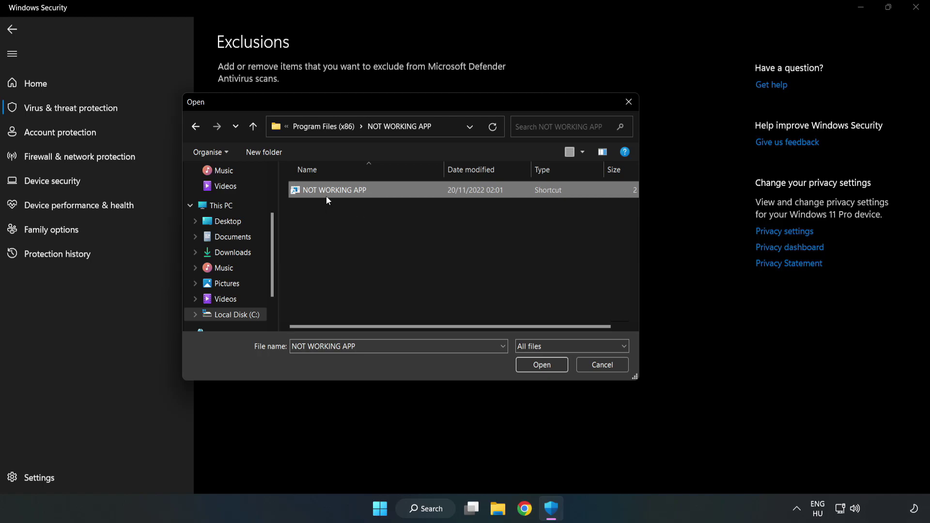
left_click(541, 366)
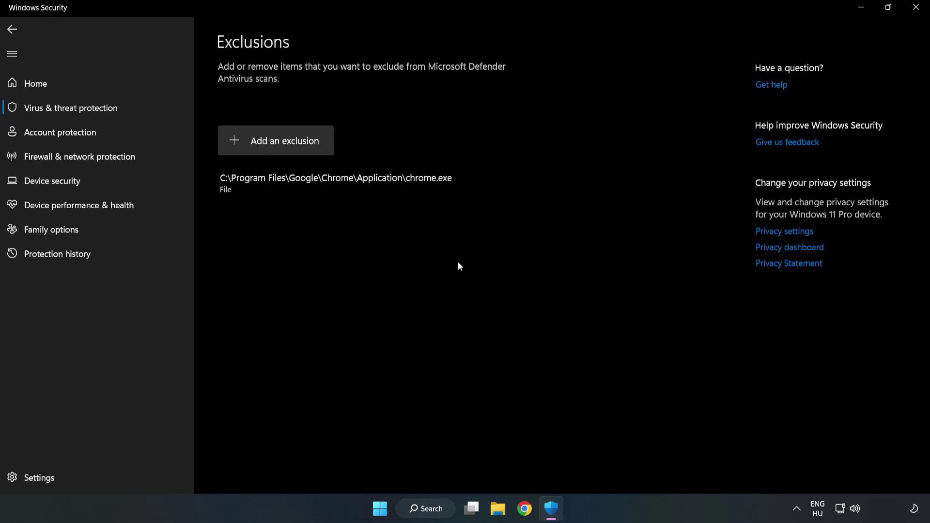
Exit Windows Security and open the Start menu's Power options to show Restart.
left_click(916, 13)
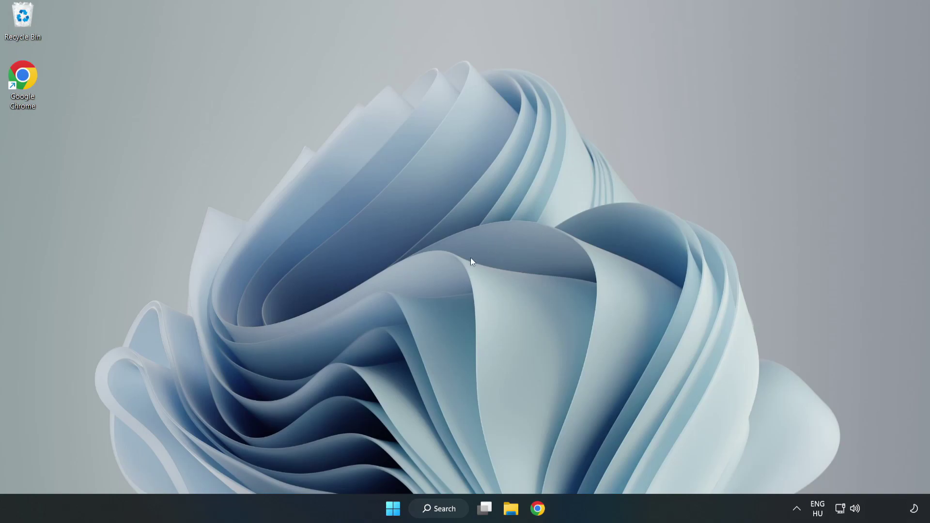
left_click(393, 508)
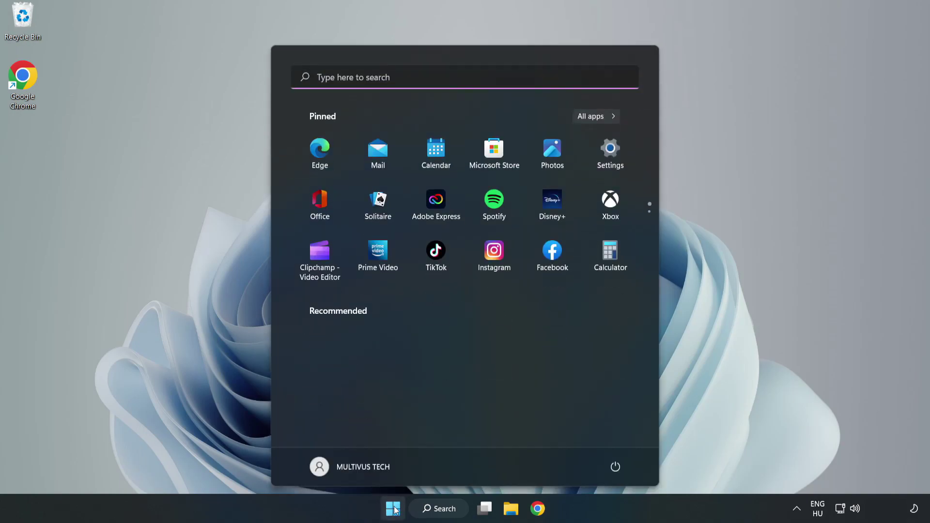
left_click(615, 466)
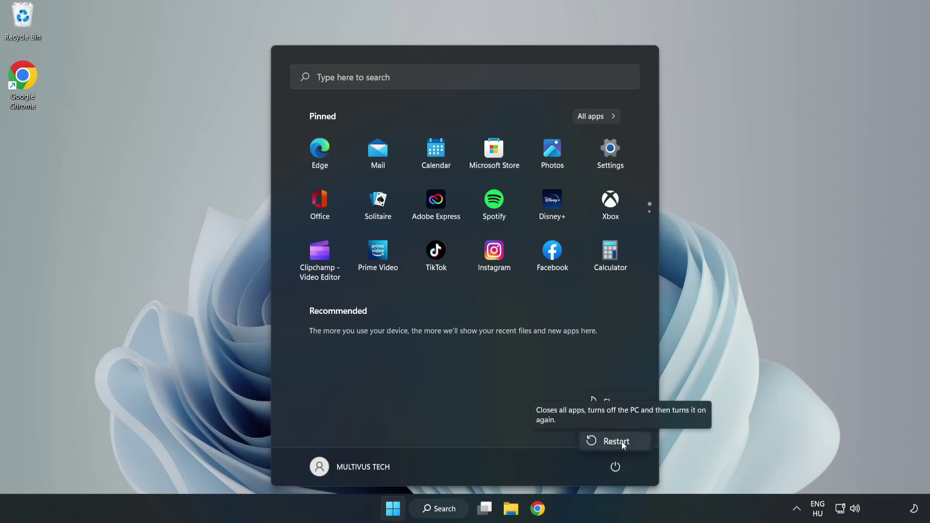